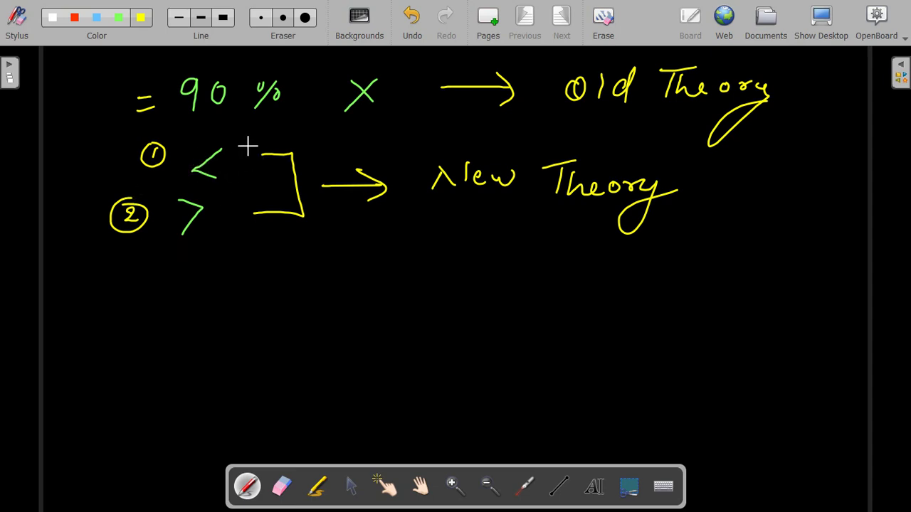
Step: In red ink, tick the '<' case and label Old Theory '(null hypothesis'
click(80, 19)
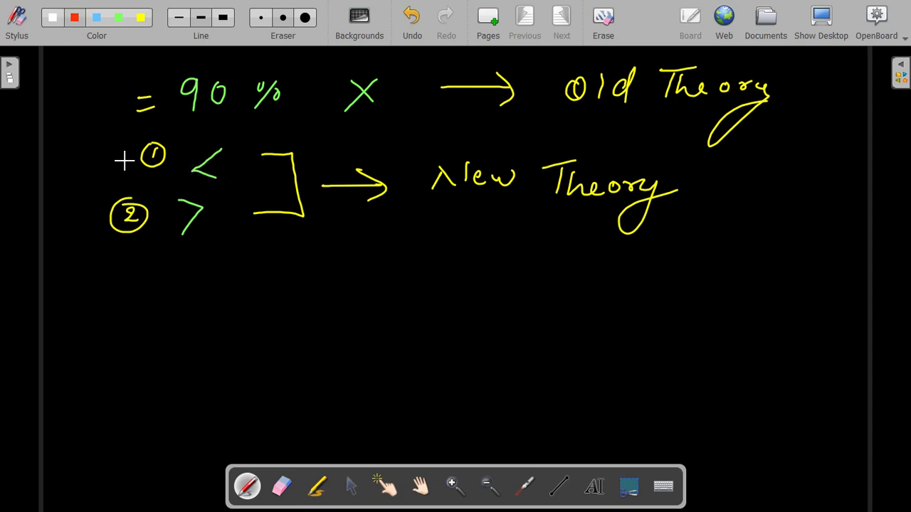
drag(187, 138, 223, 131)
drag(799, 74, 803, 104)
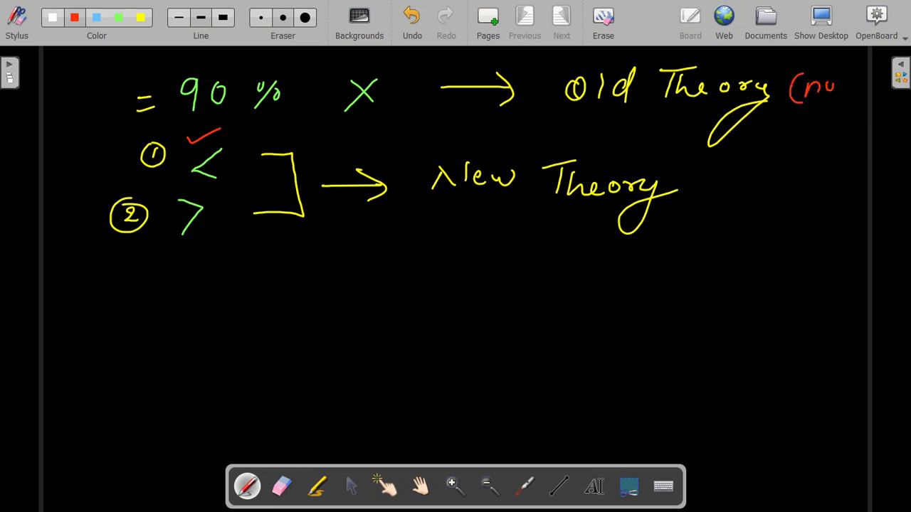
mouse_move(808, 127)
mouse_down()
mouse_move(810, 178)
mouse_move(824, 135)
mouse_move(854, 132)
mouse_up()
drag(848, 122, 865, 126)
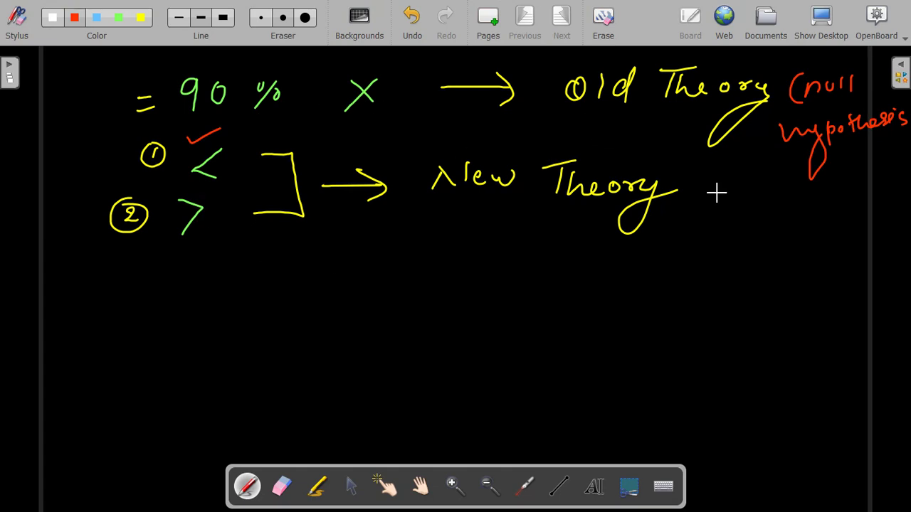
Step: Label New Theory '(alternative hypothesis' in red beside it
drag(699, 173, 712, 222)
mouse_move(744, 186)
mouse_down()
mouse_move(742, 209)
mouse_move(786, 199)
mouse_up()
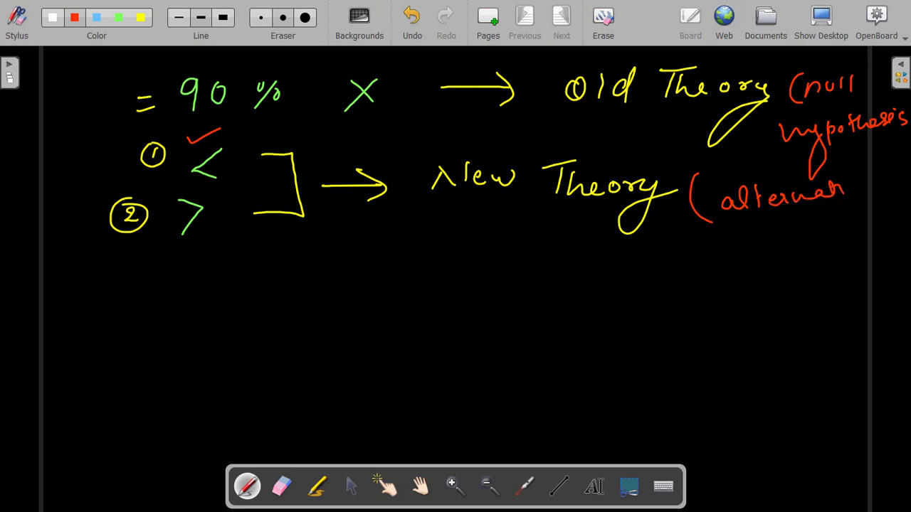
mouse_move(701, 246)
mouse_down()
mouse_move(711, 271)
mouse_move(754, 253)
mouse_move(757, 313)
mouse_up()
drag(788, 251, 801, 256)
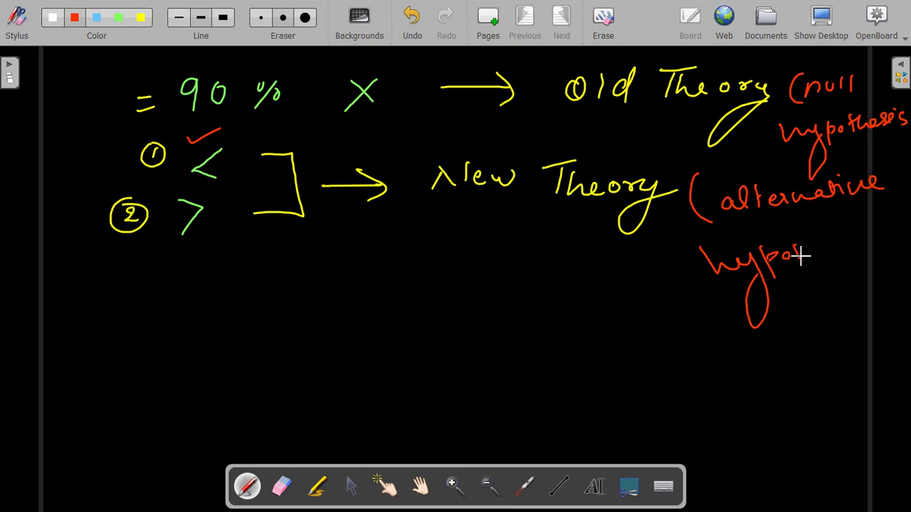
drag(868, 229, 865, 242)
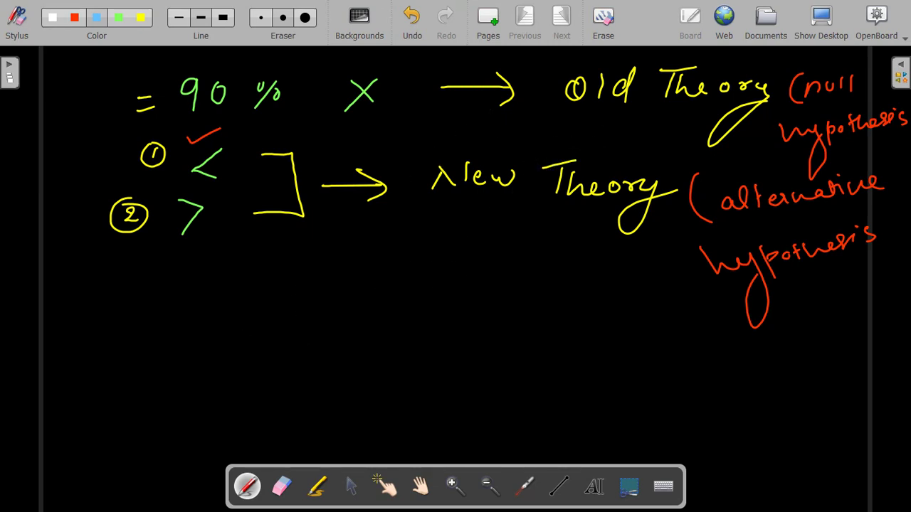
Step: Handwrite 'H0: μ = 90%' in blue below the notes
mouse_move(309, 276)
mouse_down()
mouse_move(312, 299)
mouse_move(322, 280)
mouse_move(343, 287)
mouse_up()
click(367, 284)
click(367, 293)
drag(441, 284, 458, 284)
drag(441, 290, 508, 292)
mouse_move(540, 275)
mouse_down()
mouse_move(531, 284)
mouse_move(541, 274)
mouse_move(563, 292)
mouse_move(565, 270)
mouse_up()
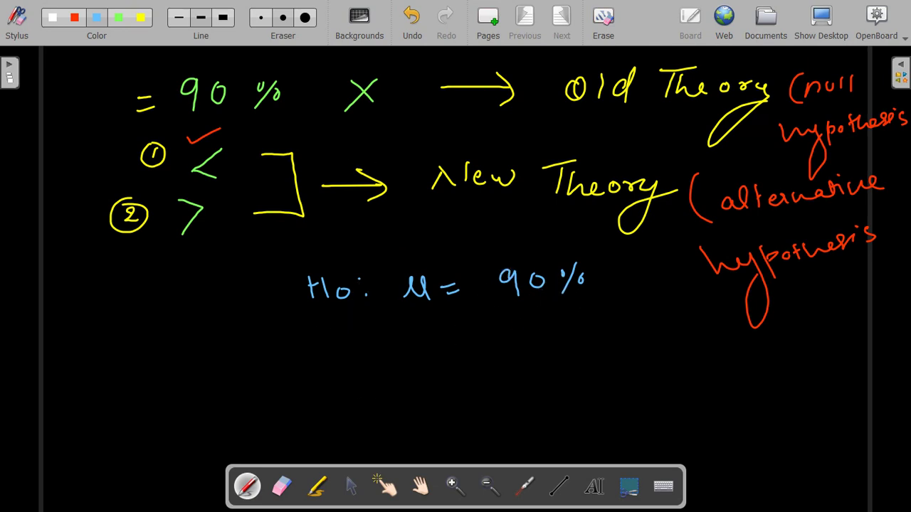
Step: Write 'H1: μ < 90%' underneath, then tick both the H0 and H1 lines
drag(317, 340, 330, 338)
drag(335, 328, 337, 360)
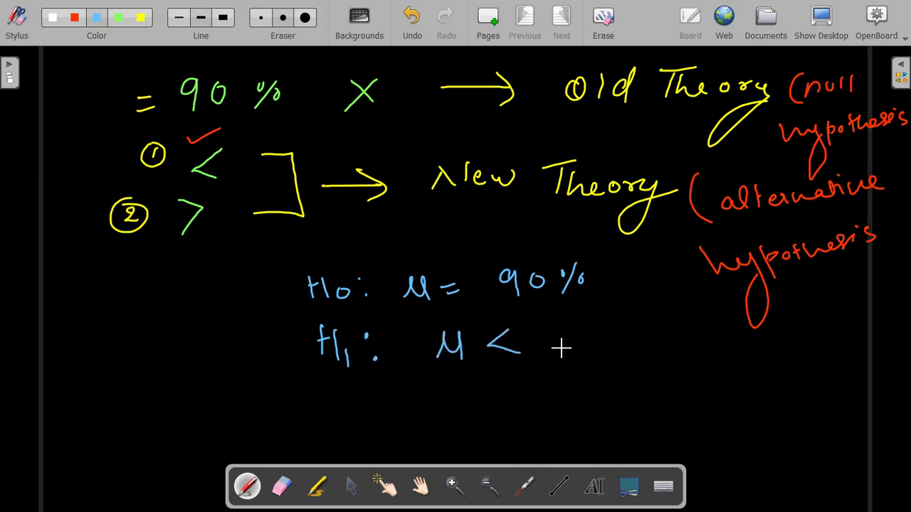
drag(575, 326, 577, 350)
mouse_move(604, 325)
mouse_down()
mouse_move(590, 341)
mouse_move(605, 327)
mouse_up()
drag(633, 322, 624, 350)
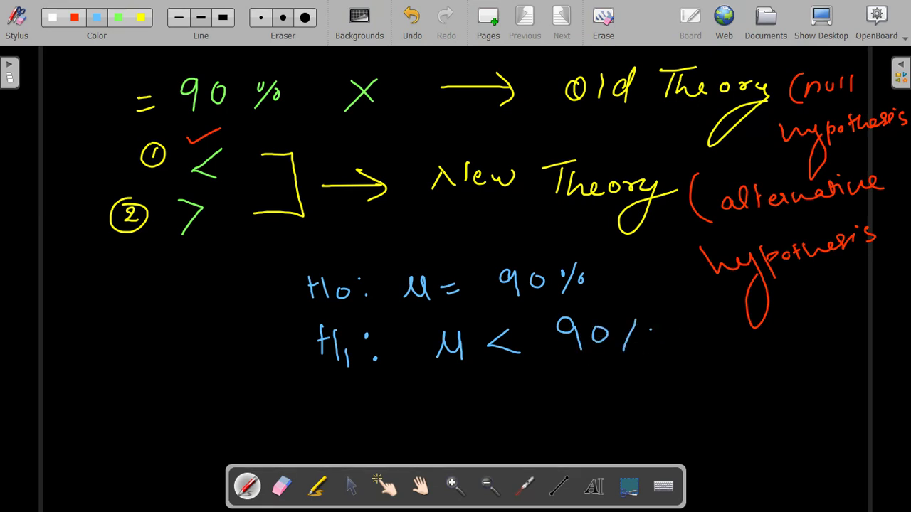
drag(266, 279, 285, 276)
drag(261, 349, 274, 346)
Step: Add a new blank page and draw three blue branches spreading down from a peak
click(488, 23)
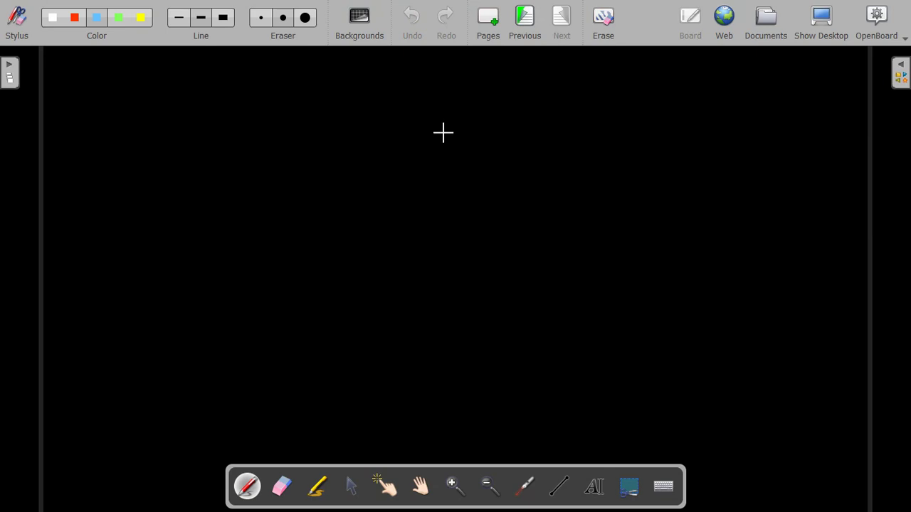
drag(408, 100, 231, 222)
drag(409, 100, 449, 193)
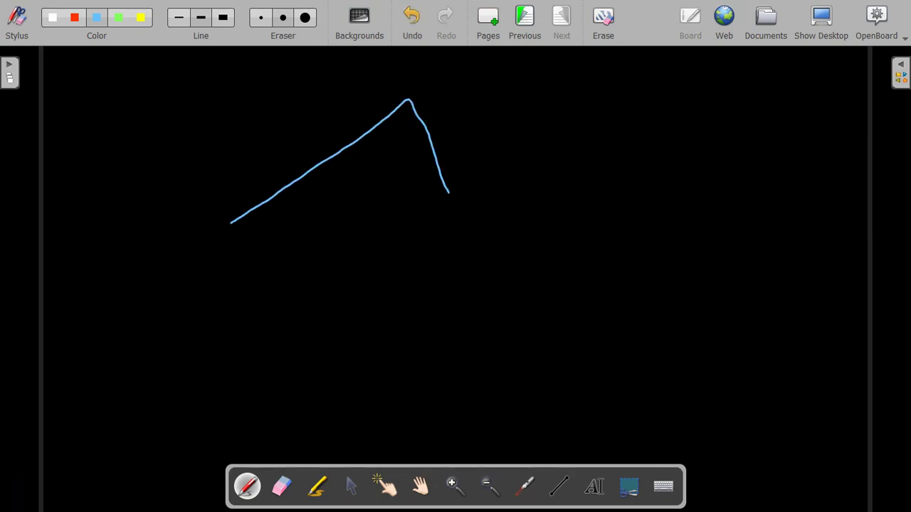
drag(430, 104, 717, 206)
Step: Write the title 'Hypothesis Test' in yellow above the tree's peak
click(140, 21)
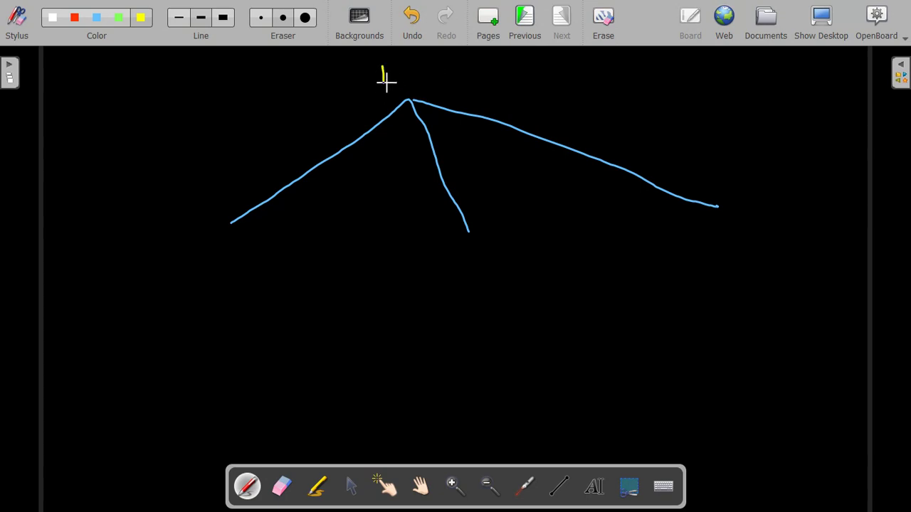
drag(396, 70, 399, 82)
drag(405, 68, 396, 101)
click(411, 70)
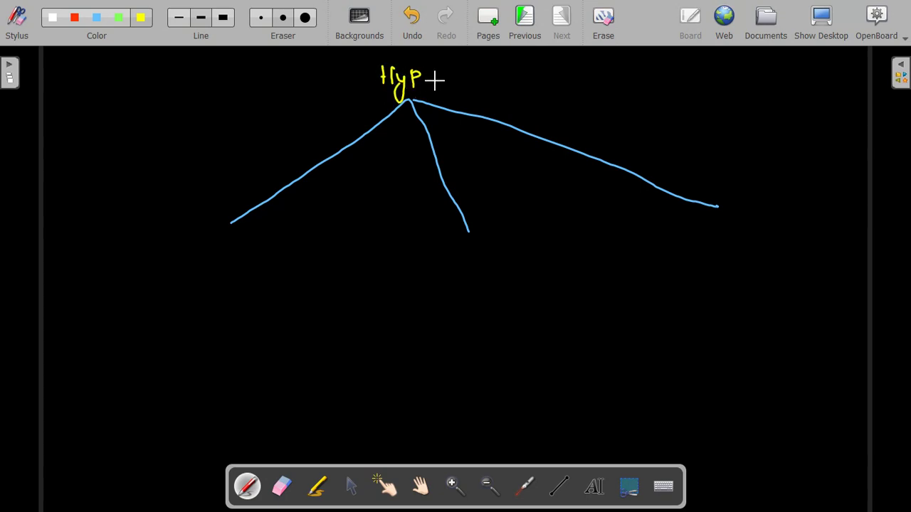
drag(436, 66, 490, 79)
click(490, 65)
mouse_move(498, 71)
mouse_down()
mouse_move(496, 80)
mouse_move(553, 67)
mouse_up()
drag(547, 68, 548, 84)
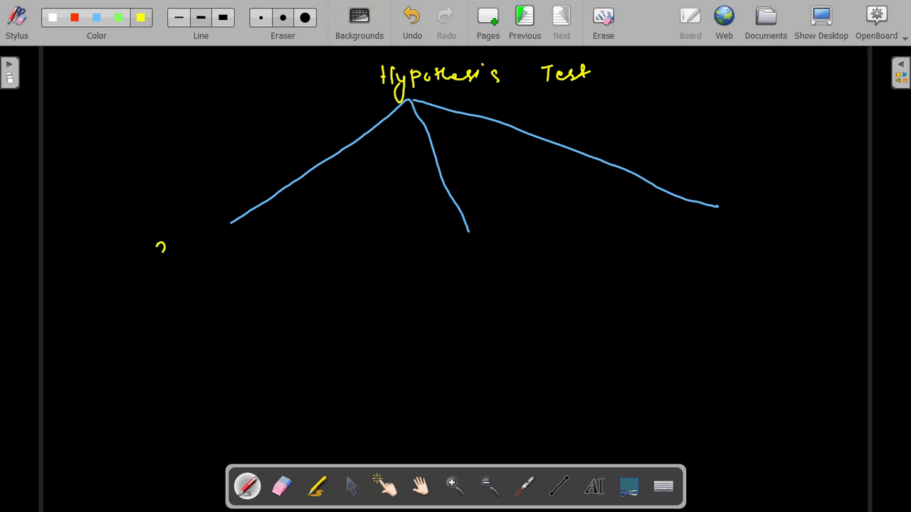
Step: Label the left branch 'mean' and draw two sub-branches beneath it
drag(164, 248, 183, 249)
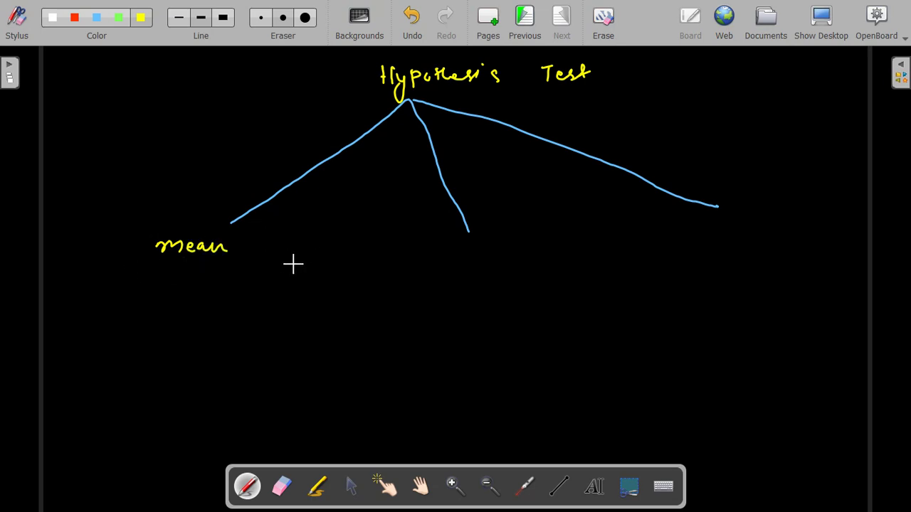
drag(178, 292, 91, 348)
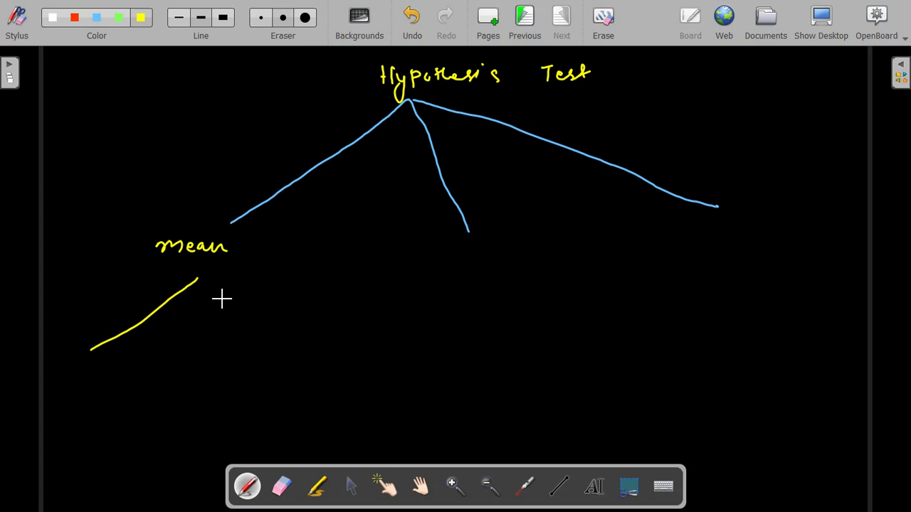
drag(198, 279, 265, 313)
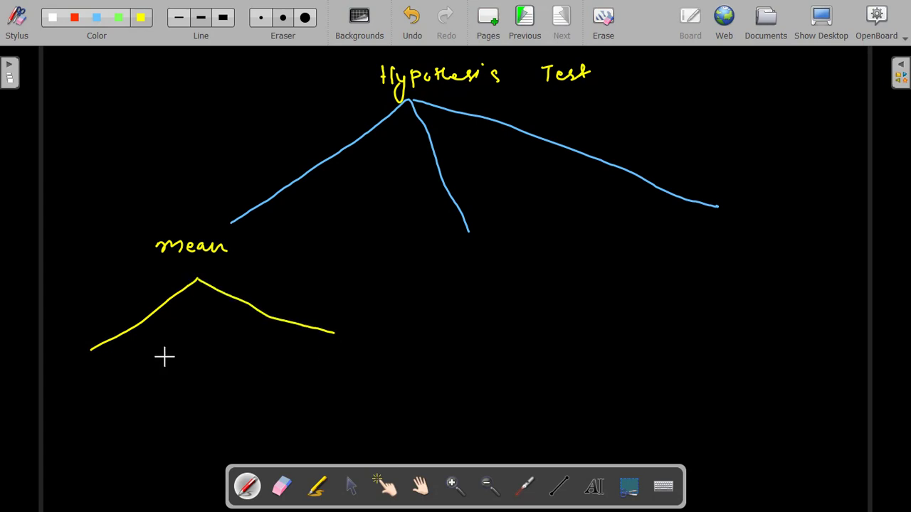
Step: Label the sub-branches 'σ Known' and 'σ Unknown', and the middle branch 'Variance'
mouse_move(84, 365)
mouse_down()
mouse_move(64, 369)
mouse_move(100, 373)
mouse_up()
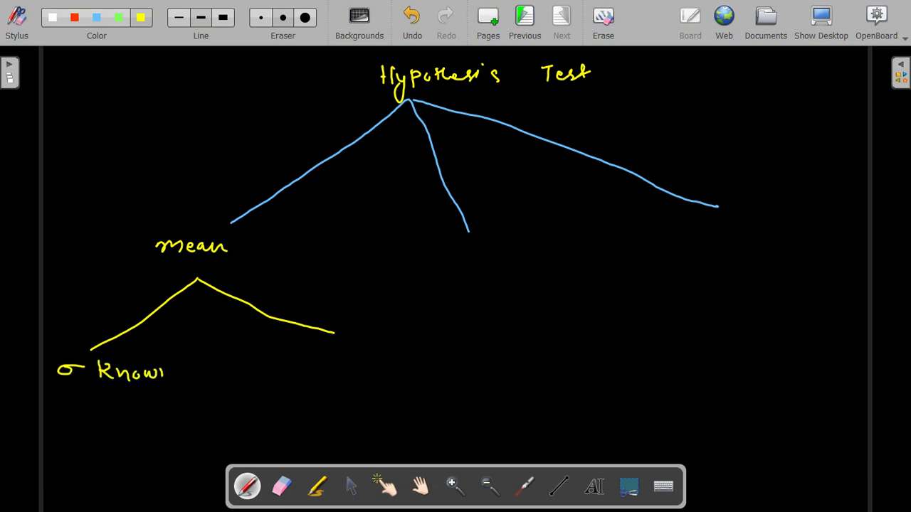
drag(164, 372, 175, 382)
drag(324, 370, 436, 372)
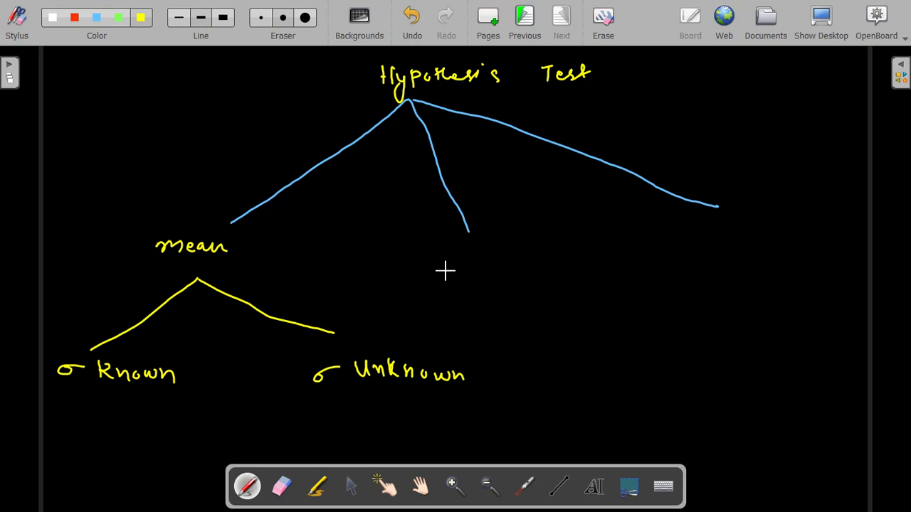
mouse_move(434, 248)
mouse_down()
mouse_move(501, 257)
mouse_move(524, 273)
mouse_move(531, 253)
mouse_move(553, 262)
mouse_up()
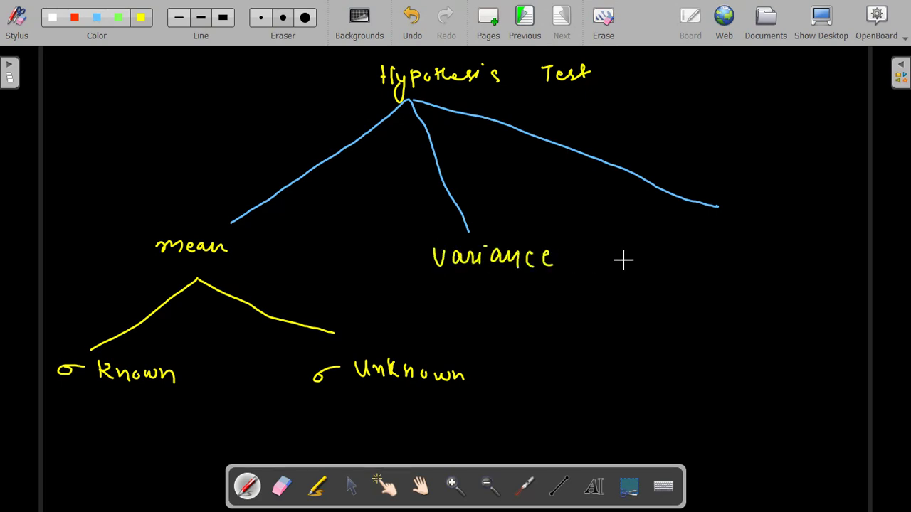